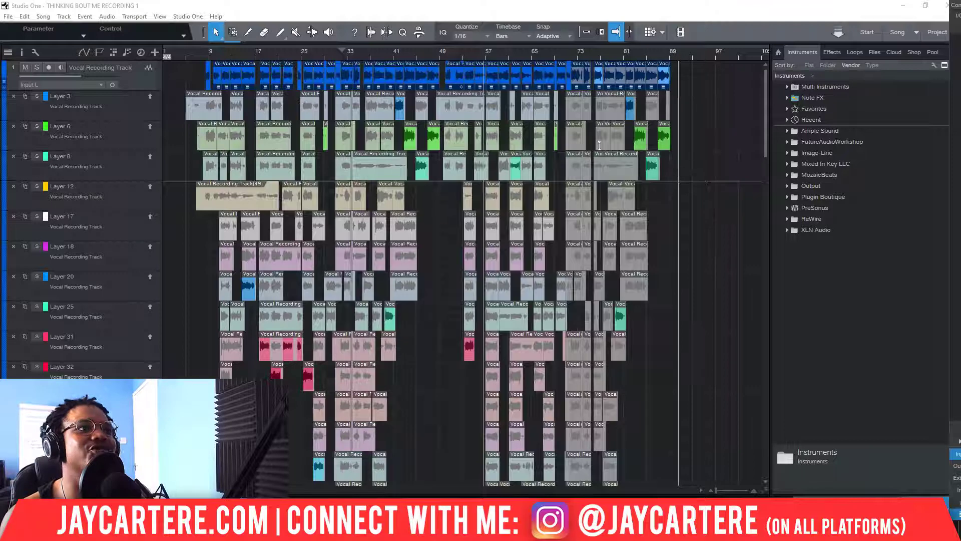
# - Look over the comped vocal clips and their take layers around bars 30 to 39, and save the song
pyautogui.scroll(6, 365, 54)
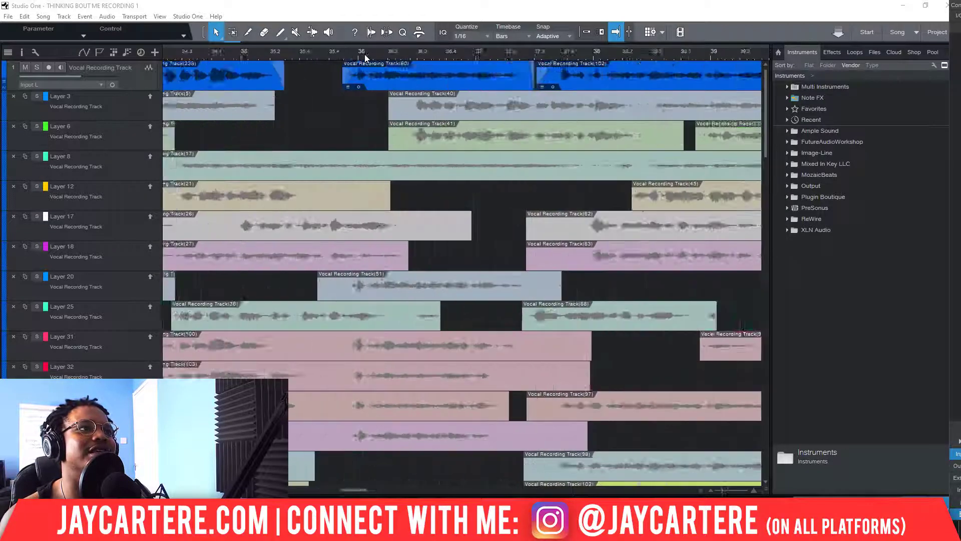
pyautogui.moveTo(365, 55); pyautogui.dragTo(433, 53)
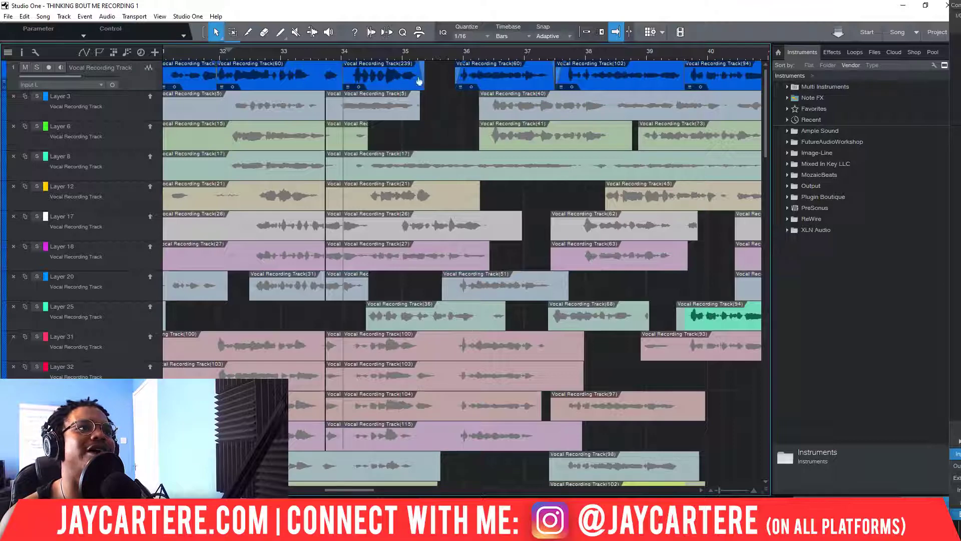
pyautogui.hscroll(-3, 384, 82)
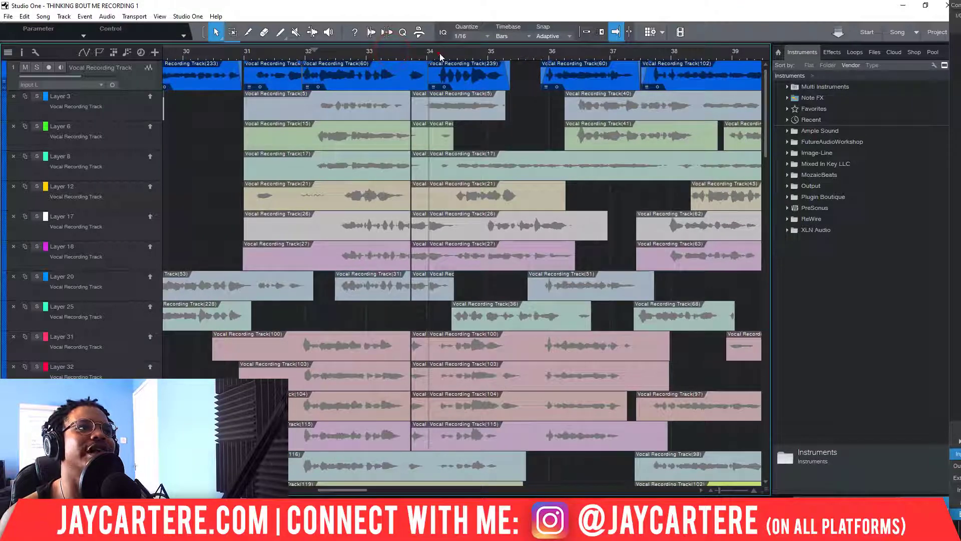
pyautogui.moveTo(441, 55); pyautogui.dragTo(451, 58)
pyautogui.hotkey('ctrl', 's')
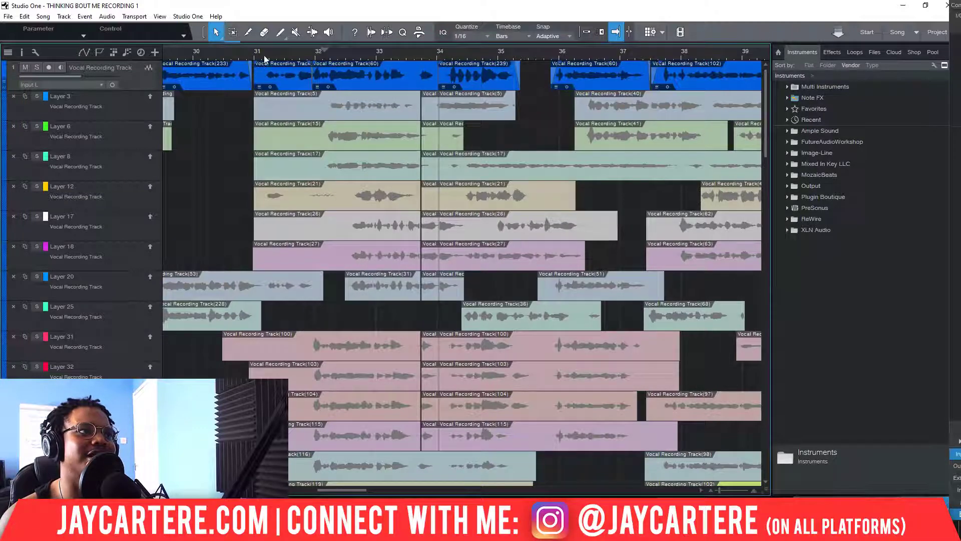
# - Add a fade-out to the end of the Vocal Recording Track(272) clip, starting just before bar 17
pyautogui.moveTo(268, 56); pyautogui.dragTo(399, 63)
pyautogui.scroll(-4, 317, 55)
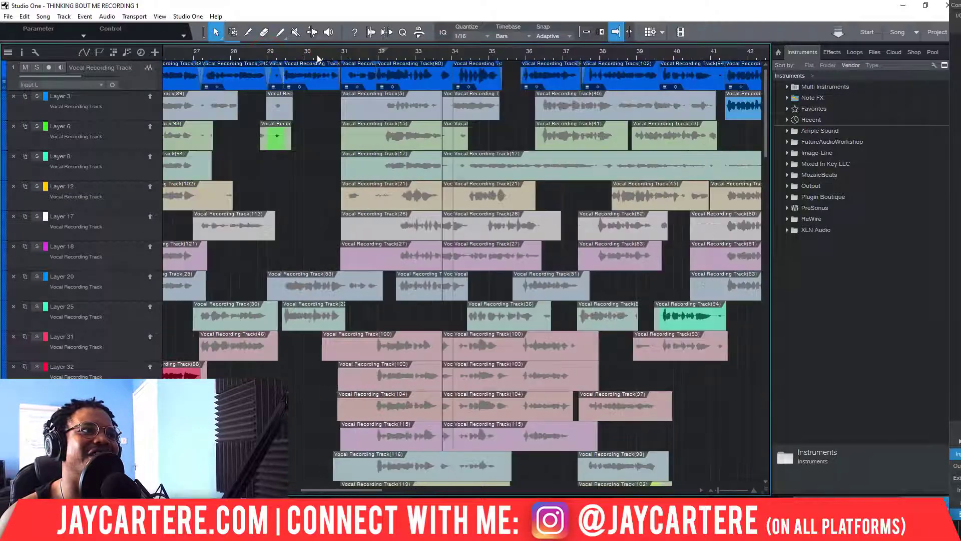
pyautogui.moveTo(279, 53); pyautogui.dragTo(482, 55)
pyautogui.moveTo(300, 53); pyautogui.dragTo(439, 61)
pyautogui.scroll(3, 371, 56)
pyautogui.click(487, 71)
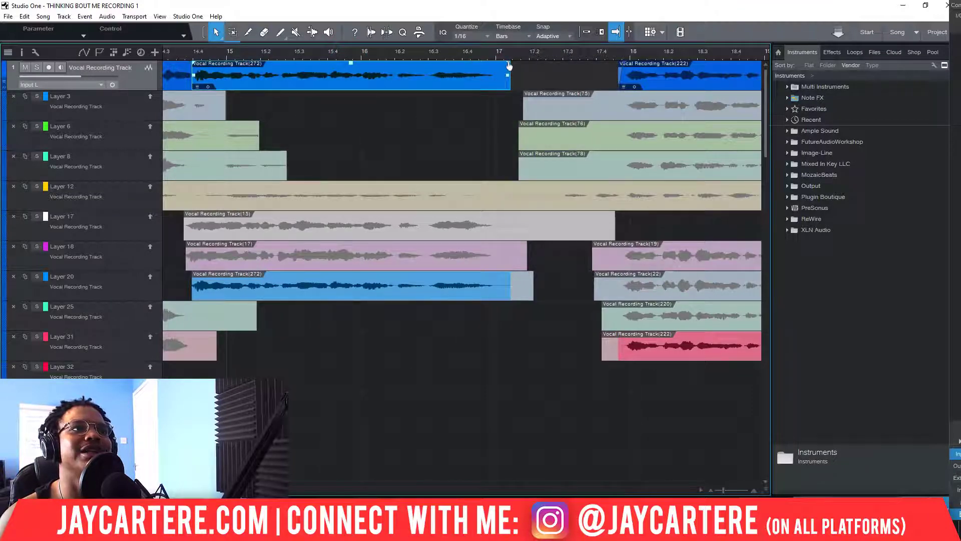
pyautogui.moveTo(509, 66); pyautogui.dragTo(495, 66)
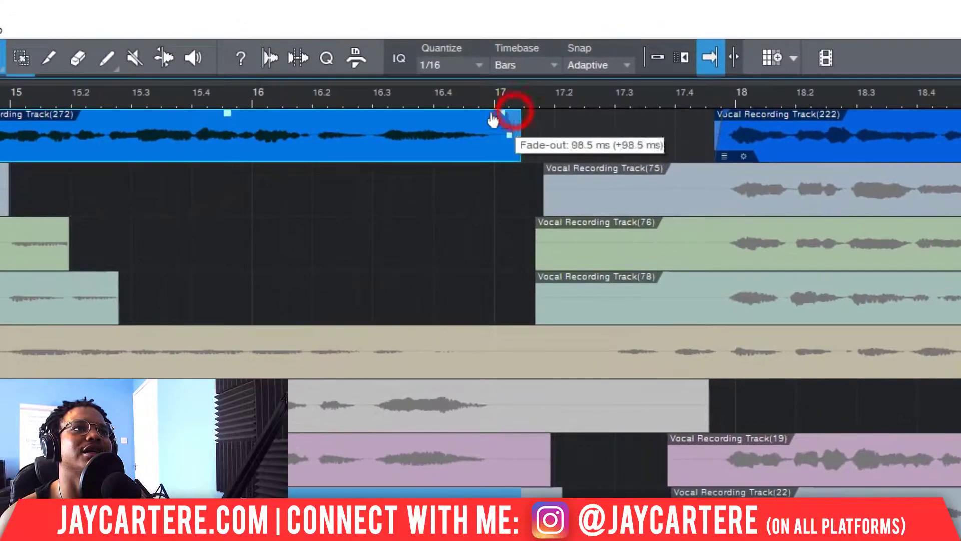
pyautogui.moveTo(492, 119); pyautogui.dragTo(470, 131)
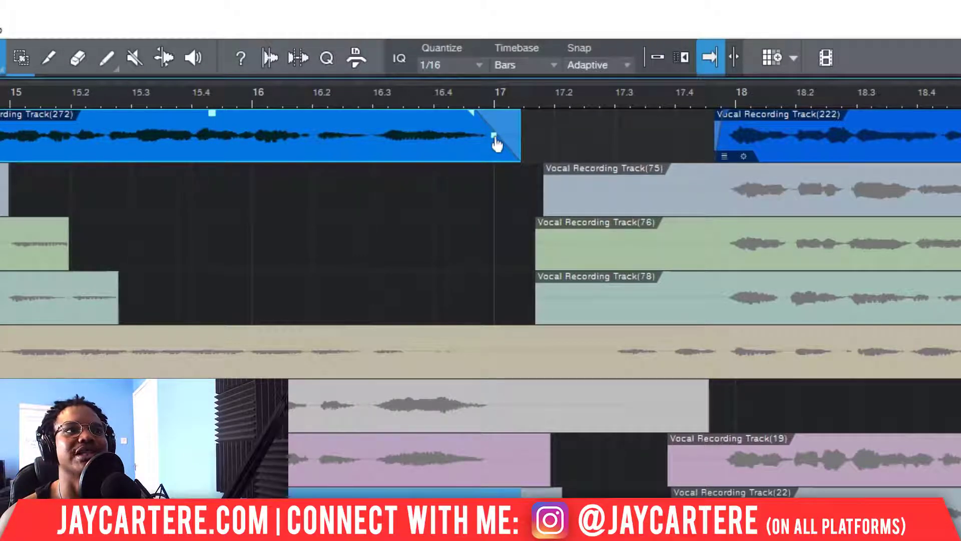
pyautogui.moveTo(494, 141); pyautogui.dragTo(478, 116)
# - Select the Vocal Recording Track(219) clip and check its join with Vocal Recording Track(272) near bar 14.4
pyautogui.moveTo(70, 96); pyautogui.dragTo(333, 94)
pyautogui.click(190, 118)
pyautogui.moveTo(223, 100); pyautogui.dragTo(254, 107)
pyautogui.click(293, 122)
pyautogui.click(244, 132)
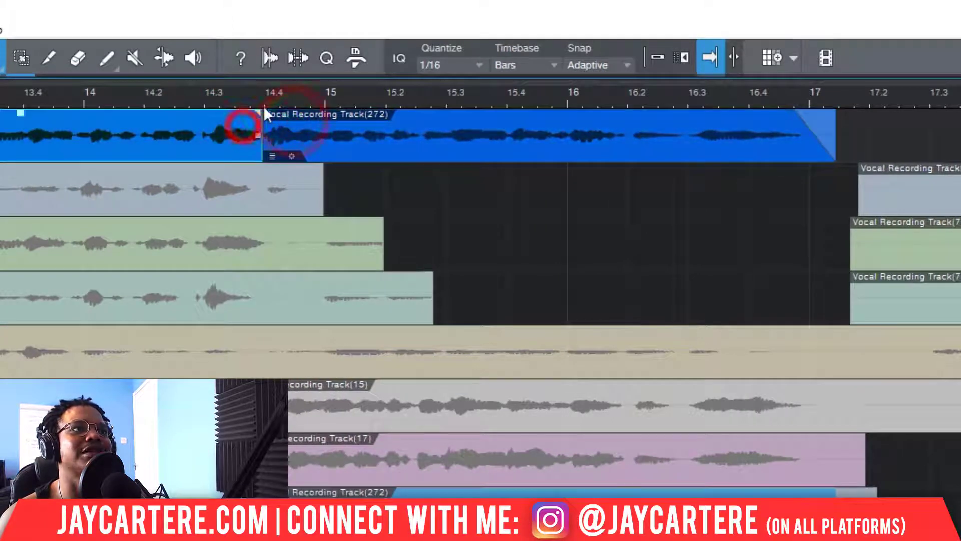
pyautogui.moveTo(261, 116); pyautogui.dragTo(389, 102)
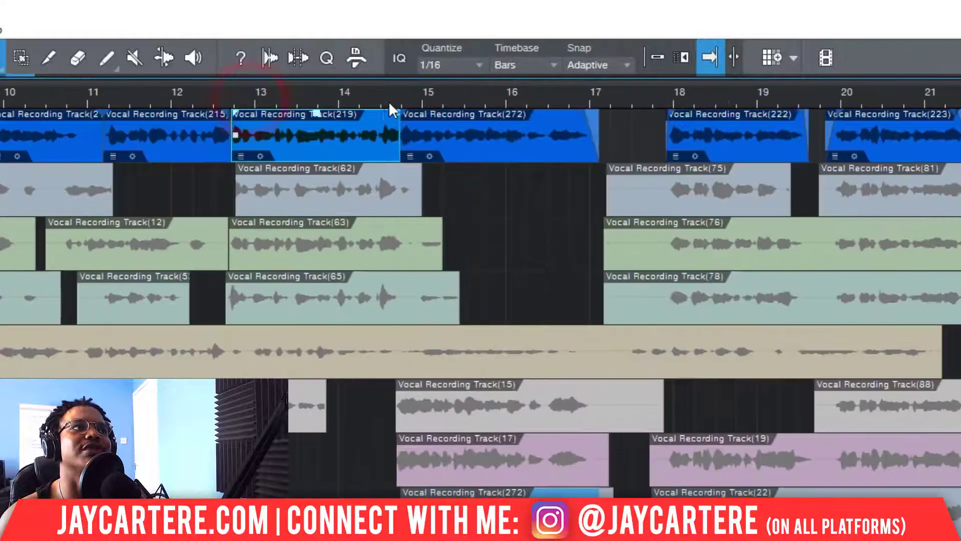
# - Add a fade-out to the end of the first vocal clip, beginning around bar 9.2
pyautogui.moveTo(289, 97); pyautogui.dragTo(94, 117)
pyautogui.moveTo(1, 97); pyautogui.dragTo(1, 130)
pyautogui.scroll(-5, 100, 92)
pyautogui.scroll(5, 100, 92)
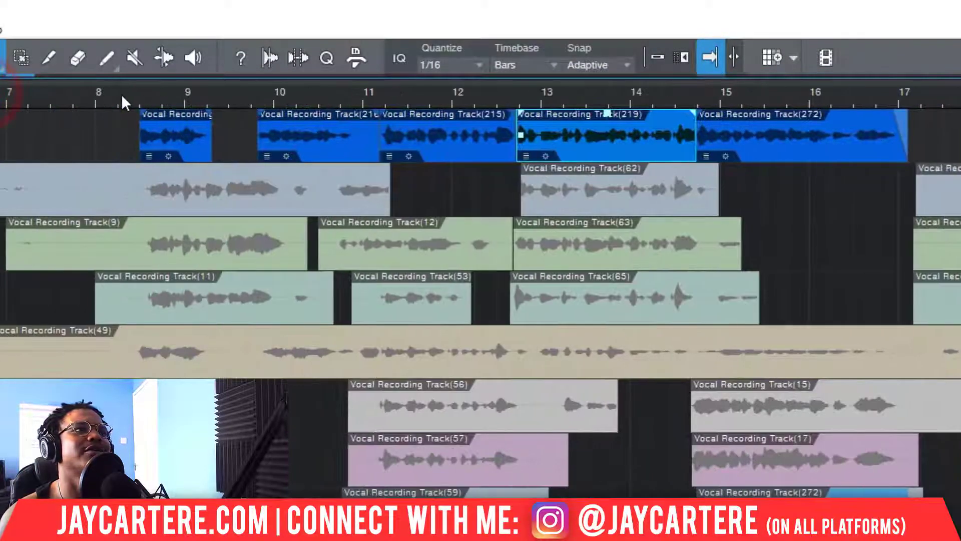
pyautogui.scroll(5, 151, 97)
pyautogui.moveTo(483, 113); pyautogui.dragTo(451, 120)
pyautogui.click(449, 113)
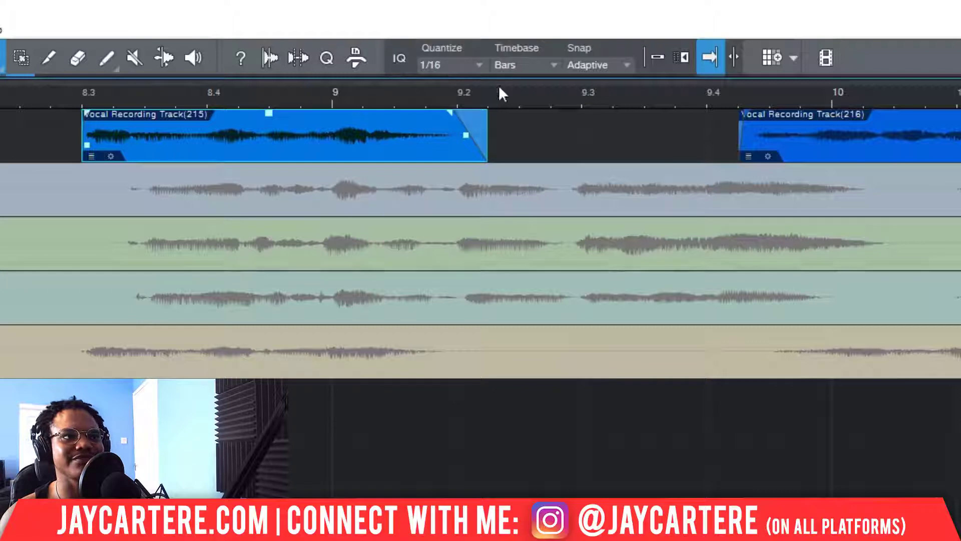
# - Examine the take layers beneath the vocal comp down to the lowest ones and place the playhead at the yellow take near bar 31
pyautogui.scroll(-7, 484, 93)
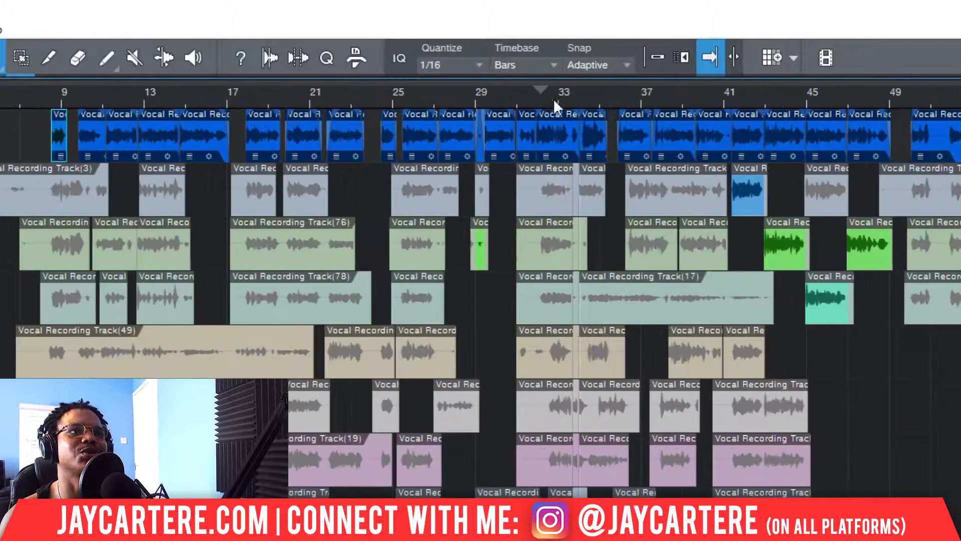
pyautogui.moveTo(560, 98); pyautogui.dragTo(330, 97)
pyautogui.moveTo(485, 97); pyautogui.dragTo(250, 99)
pyautogui.moveTo(515, 92); pyautogui.dragTo(417, 104)
pyautogui.scroll(4, 417, 104)
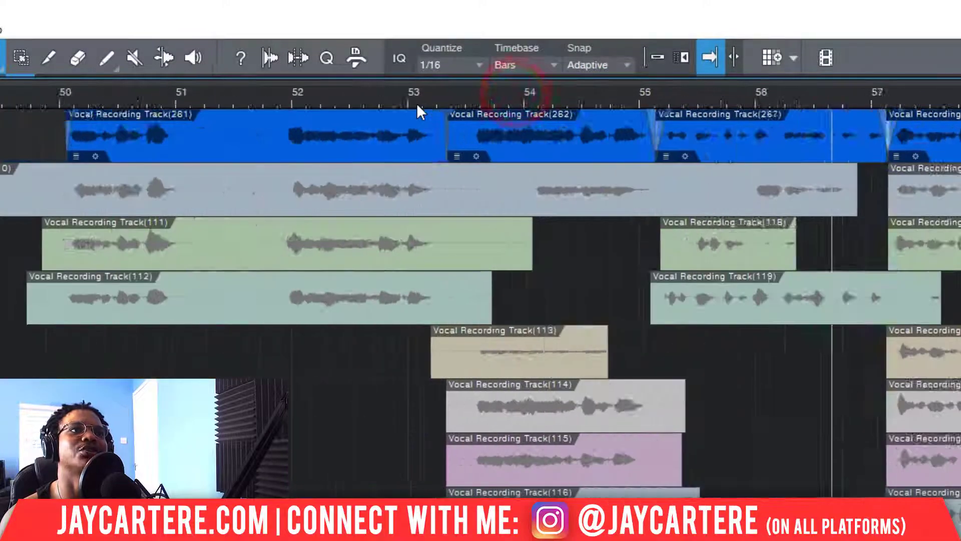
pyautogui.scroll(-5, 417, 104)
pyautogui.scroll(-10, 294, 189)
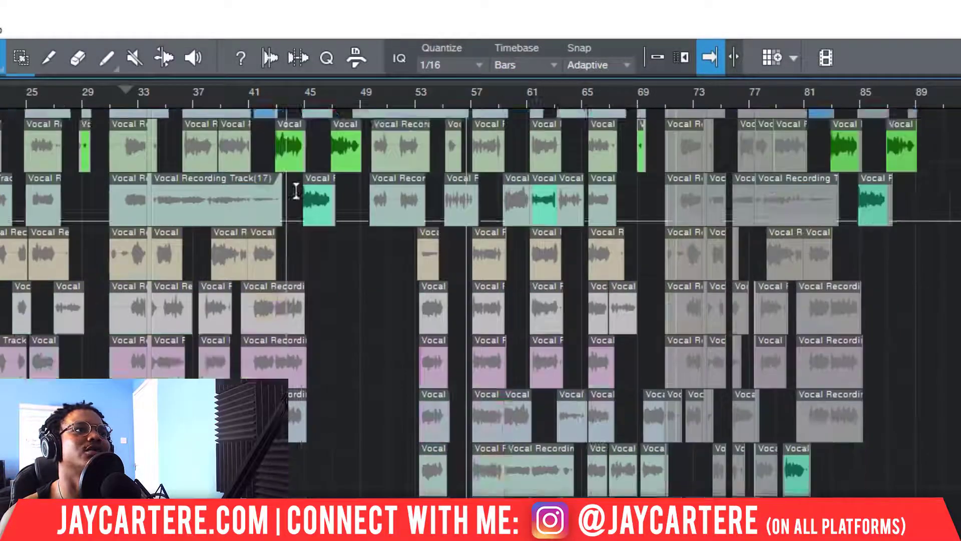
pyautogui.scroll(-8, 311, 189)
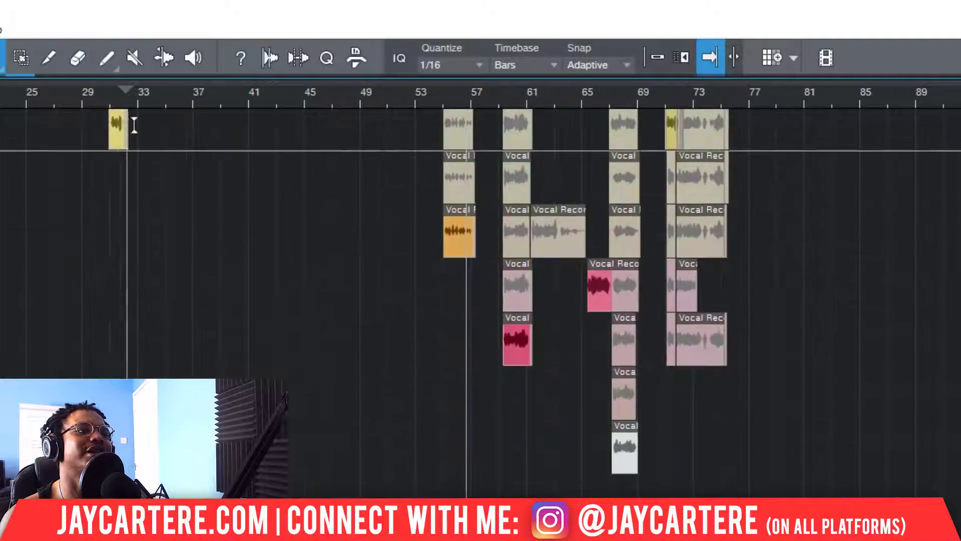
pyautogui.click(116, 99)
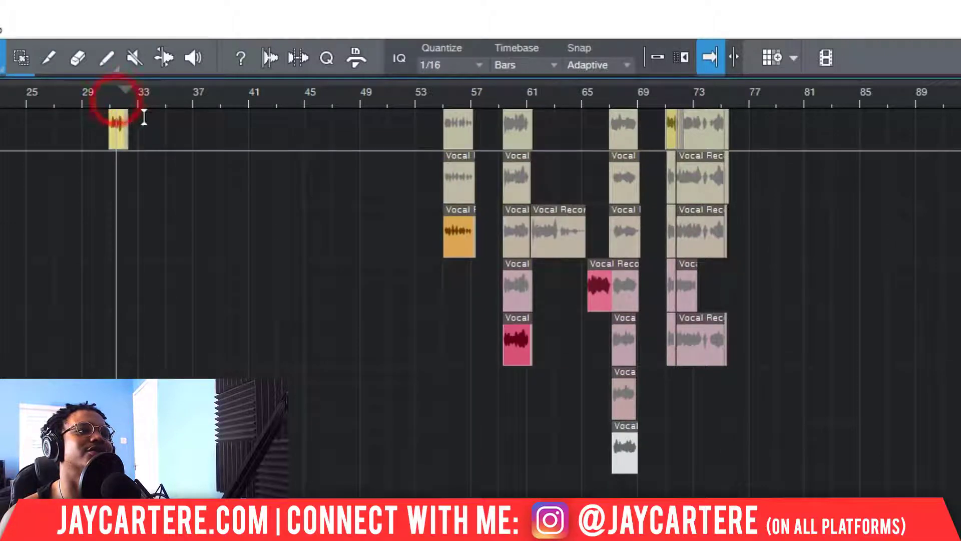
# - Play the comped vocal through the clip join just before bar 32
pyautogui.scroll(10, 145, 122)
pyautogui.scroll(6, 144, 122)
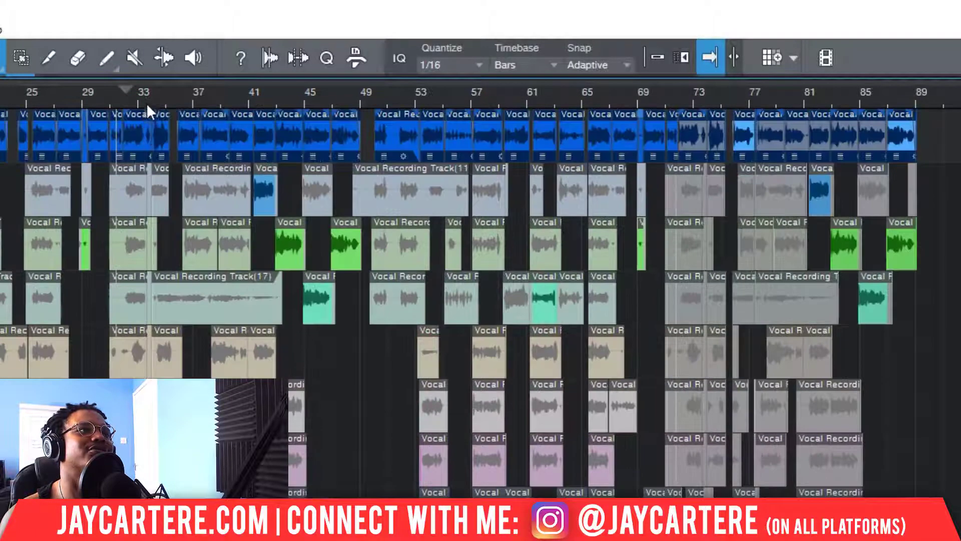
pyautogui.scroll(5, 146, 103)
pyautogui.click(83, 99)
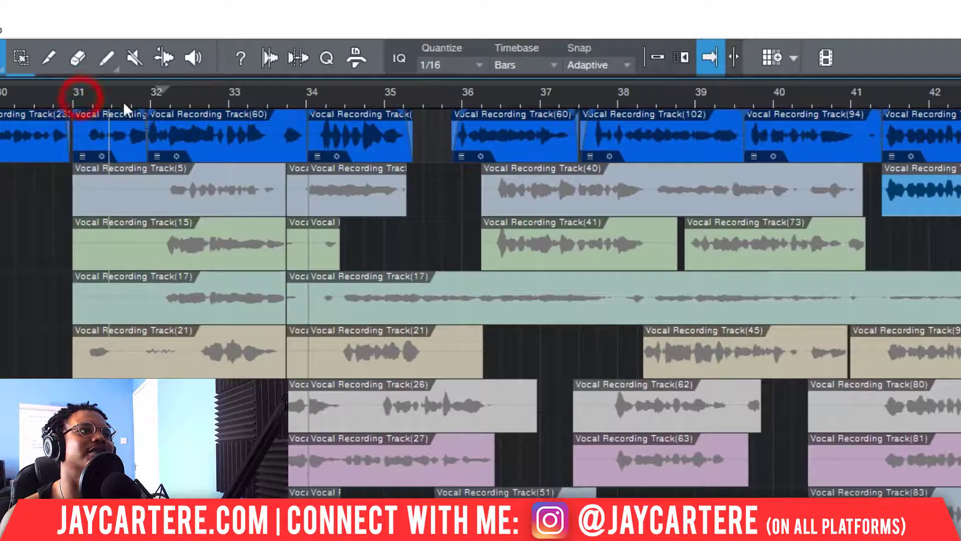
pyautogui.scroll(4, 123, 102)
pyautogui.click(200, 102)
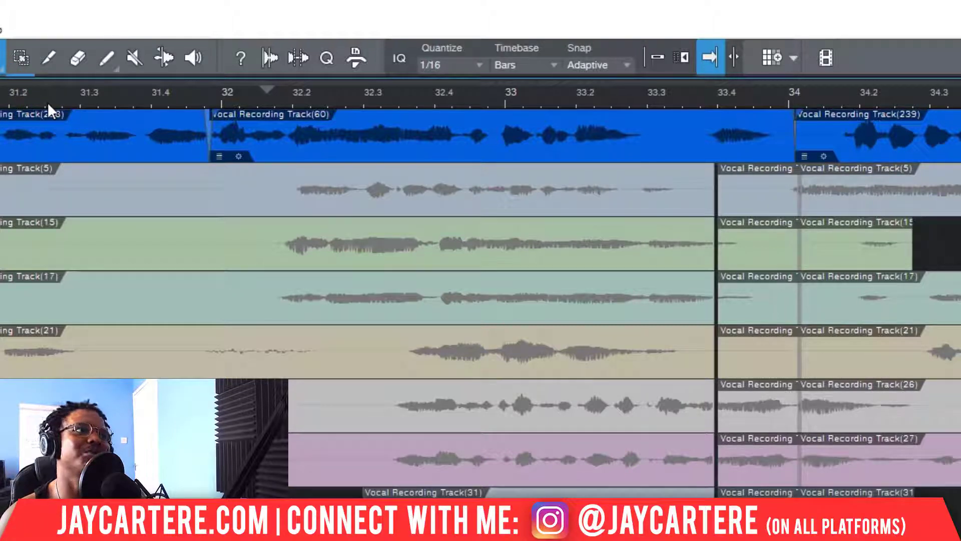
pyautogui.press('space')
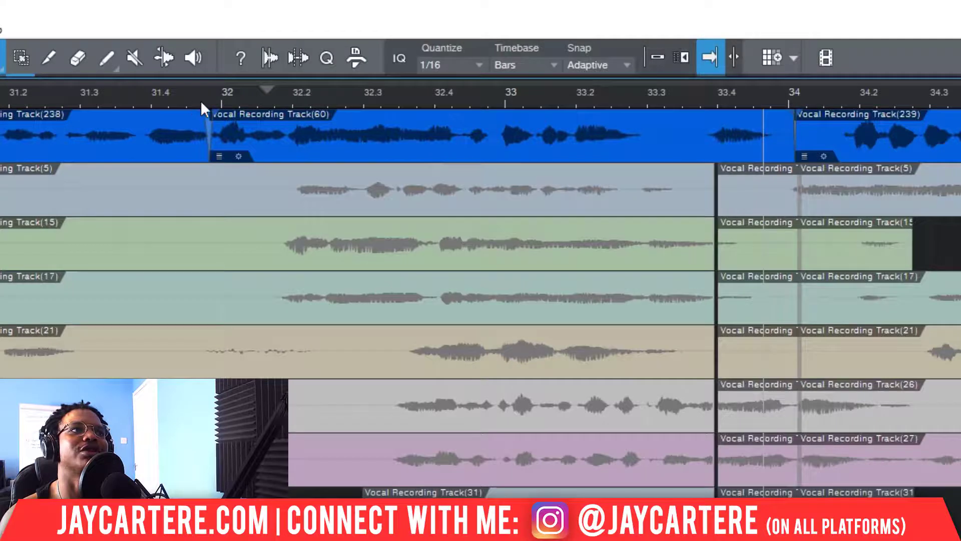
# - Inspect the crossfade at the start of the Vocal Recording Track(60) clip near bar 32 and select that clip
pyautogui.scroll(6, 201, 100)
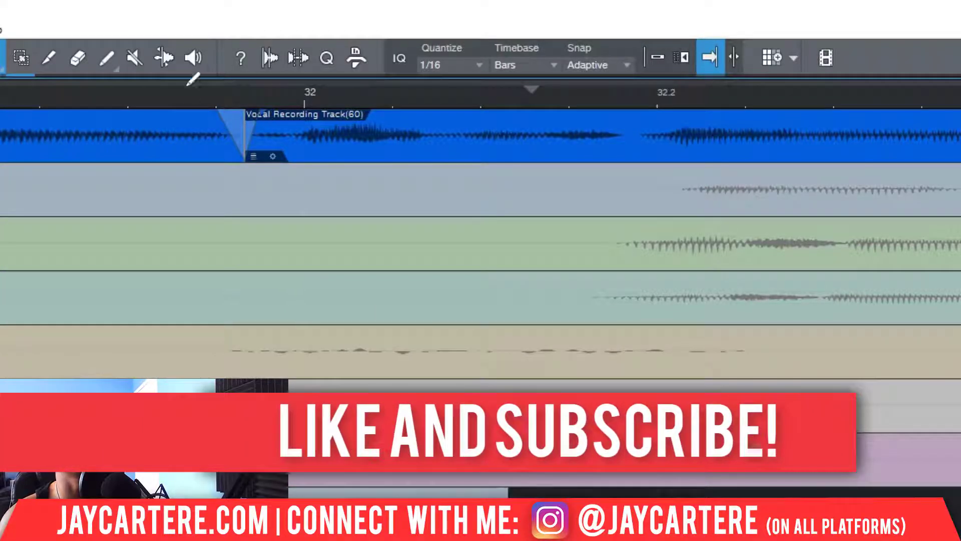
pyautogui.click(232, 97)
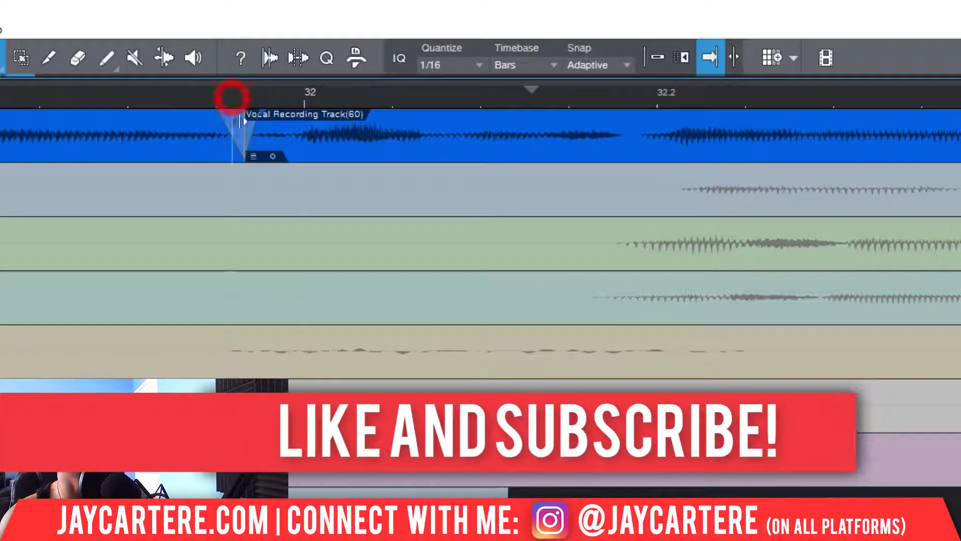
pyautogui.click(280, 136)
# - Inspect the join at the start of the Vocal Recording Track(272) clip near bar 14.4
pyautogui.scroll(-10, 201, 95)
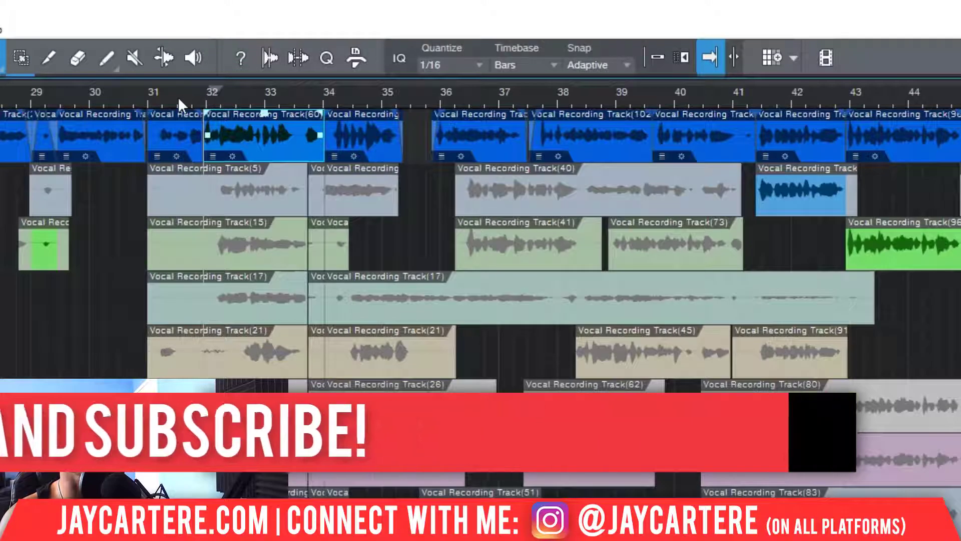
pyautogui.scroll(-5, 178, 97)
pyautogui.click(197, 98)
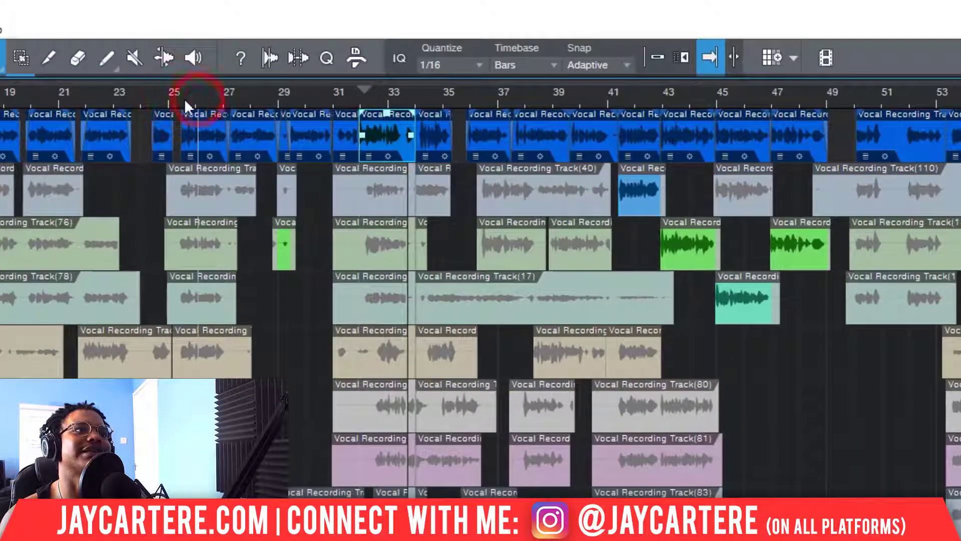
pyautogui.moveTo(91, 98); pyautogui.dragTo(174, 100)
pyautogui.moveTo(86, 97)
pyautogui.mouseDown()
pyautogui.moveTo(107, 99)
pyautogui.moveTo(106, 88)
pyautogui.moveTo(134, 102)
pyautogui.moveTo(164, 97)
pyautogui.moveTo(171, 123)
pyautogui.mouseUp()
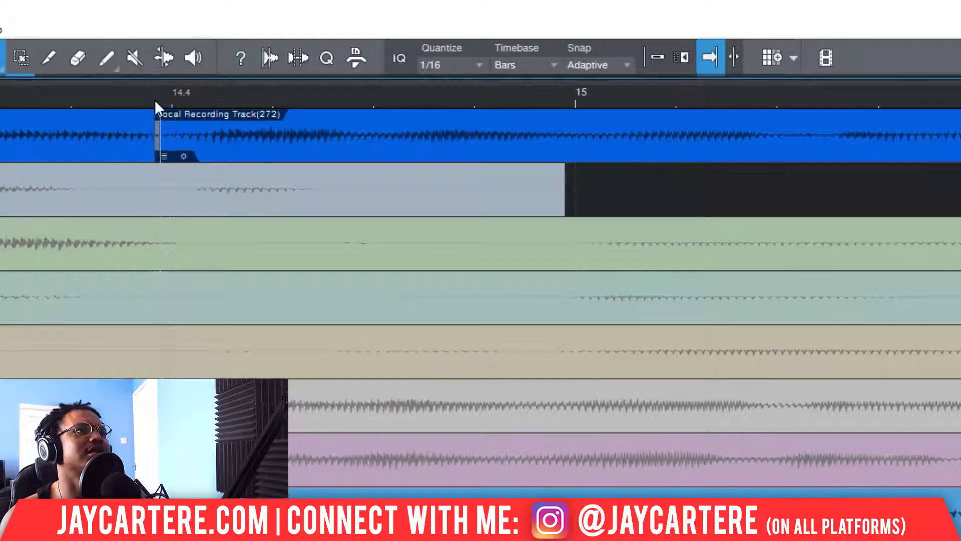
# - Inspect the crossfade at the start of the Vocal Recording Track(215) clip, just before bar 11.2
pyautogui.scroll(-5, 155, 100)
pyautogui.moveTo(78, 93)
pyautogui.mouseDown()
pyautogui.moveTo(186, 91)
pyautogui.moveTo(93, 96)
pyautogui.mouseUp()
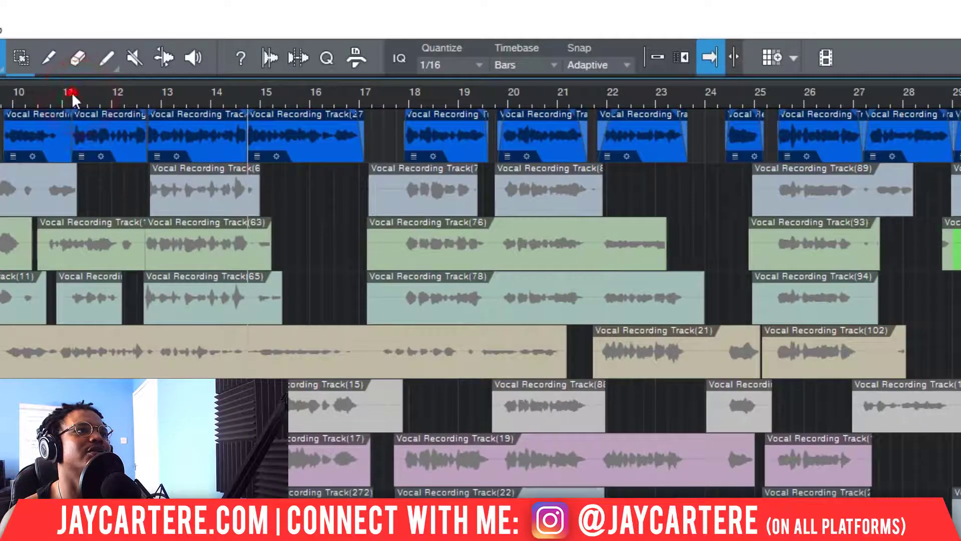
pyautogui.click(73, 93)
pyautogui.scroll(10, 79, 102)
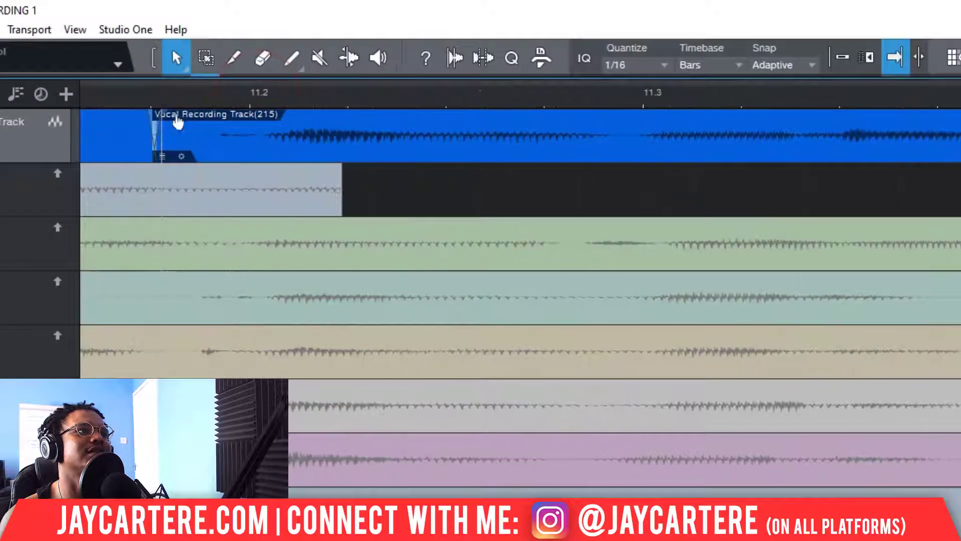
pyautogui.moveTo(165, 112); pyautogui.dragTo(388, 76)
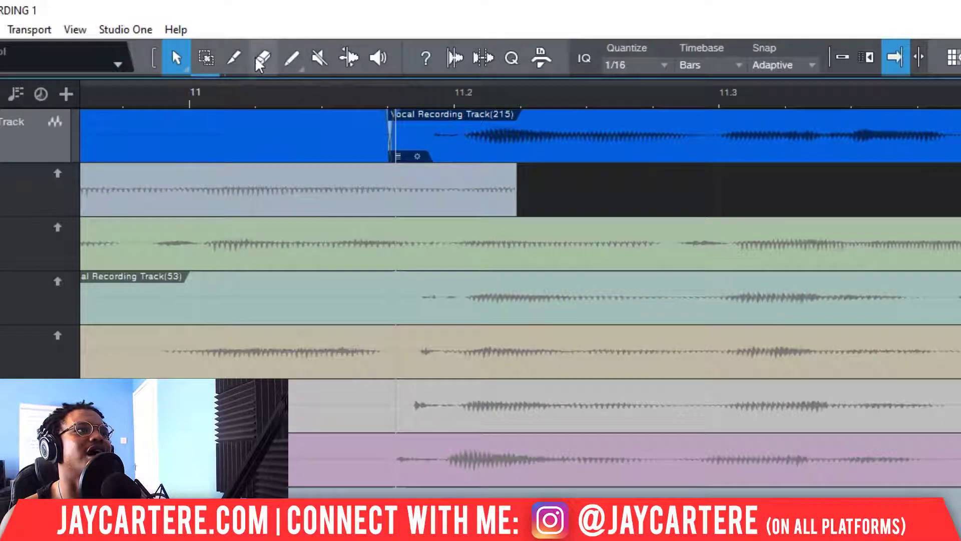
# - Try splitting off the short end piece of the clip before the join near bar 11.2, select the piece, and undo the edit
pyautogui.click(233, 58)
pyautogui.click(350, 128)
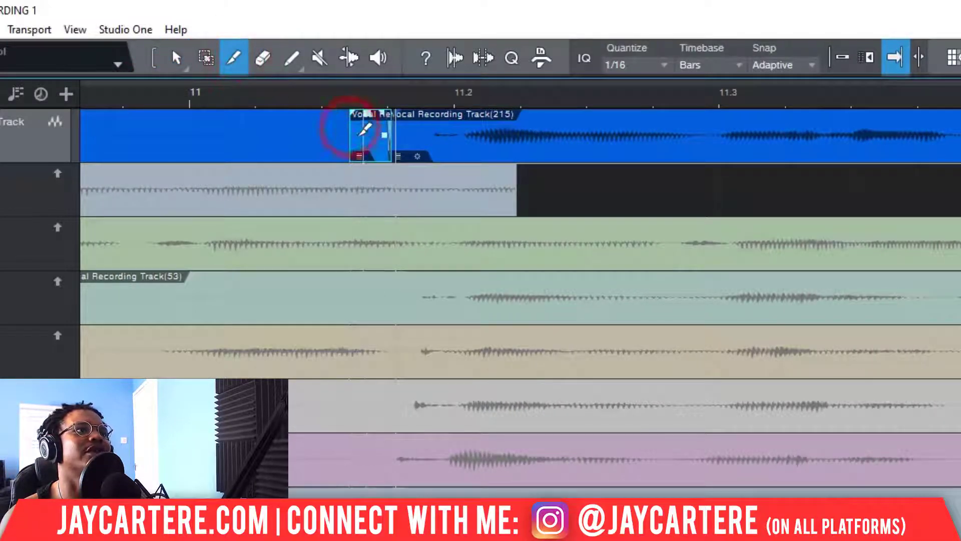
pyautogui.click(176, 58)
pyautogui.click(366, 131)
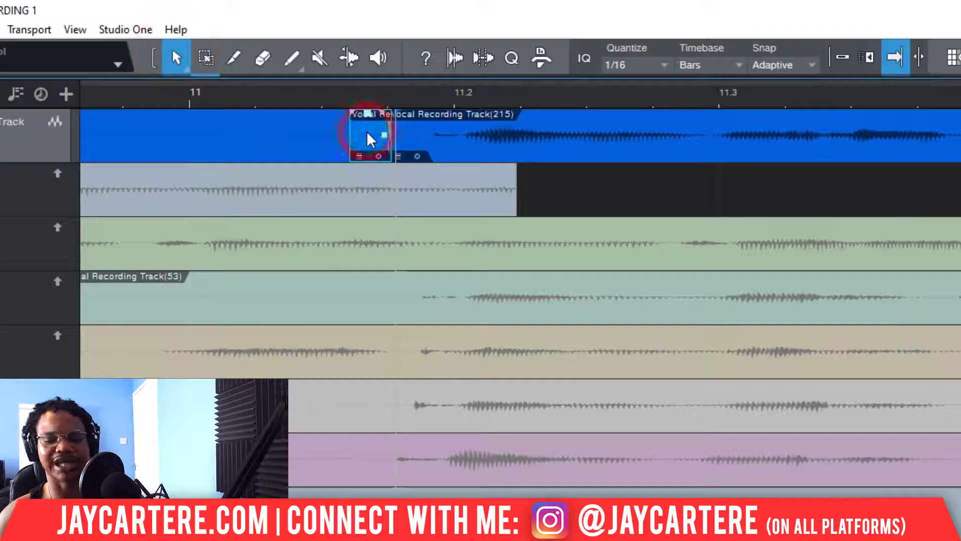
pyautogui.hotkey('ctrl', 'z')
# - Trim the end of the clip preceding Vocal Recording Track(215) back to just before bar 11 and add a fade-out
pyautogui.click(422, 127)
pyautogui.moveTo(349, 112); pyautogui.dragTo(316, 116)
pyautogui.moveTo(350, 149); pyautogui.dragTo(253, 157)
pyautogui.scroll(-4, 313, 93)
pyautogui.scroll(4, 313, 97)
pyautogui.moveTo(235, 113); pyautogui.dragTo(225, 114)
# - On the AD LIBS 1 track, widen the crossfade between the AD LIBS 1(2) and AD LIBS 1(47) clips, just after bar 8.3
pyautogui.scroll(-6, 270, 95)
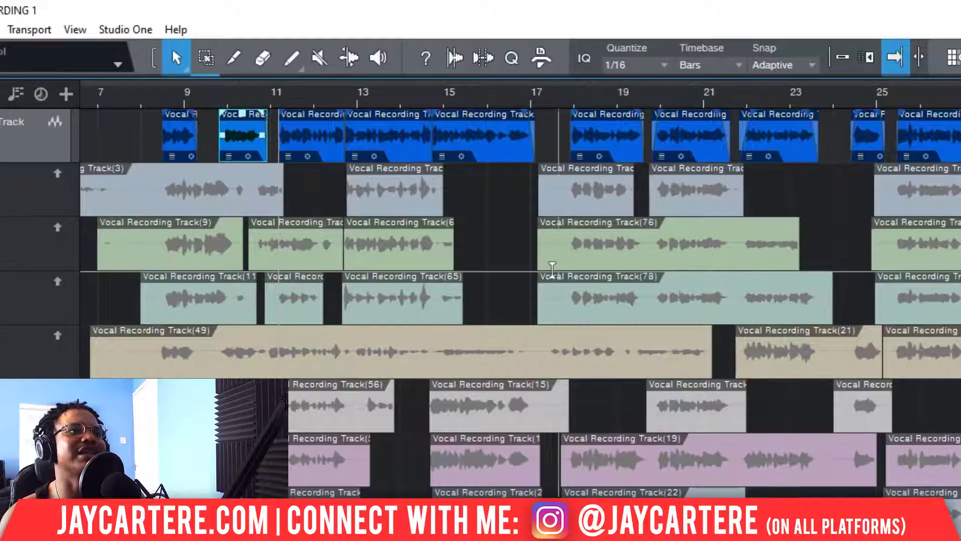
pyautogui.scroll(-10, 554, 276)
pyautogui.scroll(-15, 554, 275)
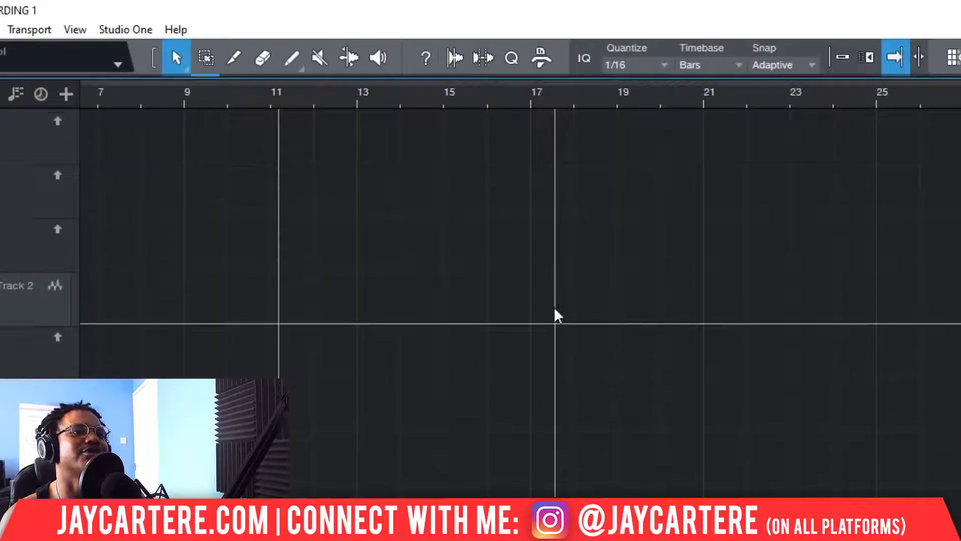
pyautogui.scroll(5, 550, 300)
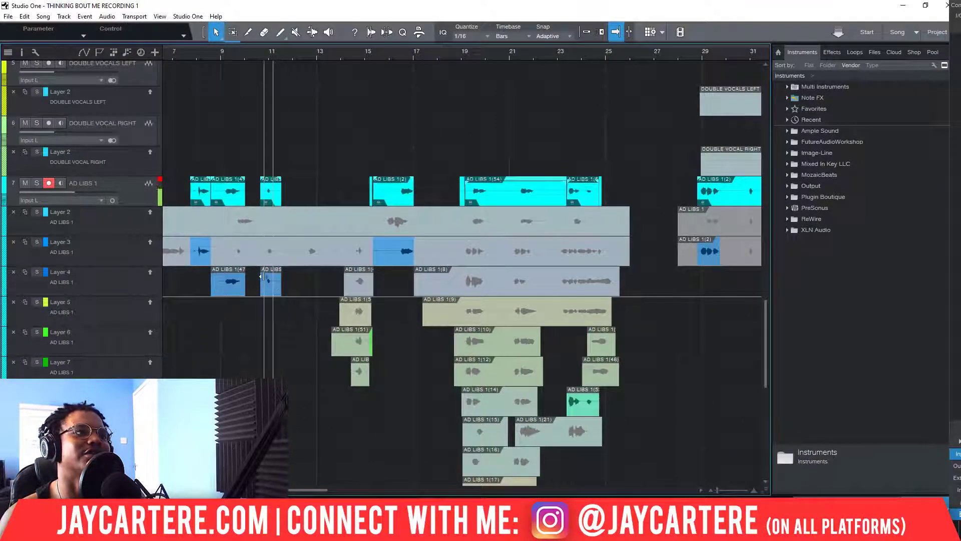
pyautogui.scroll(7, 216, 50)
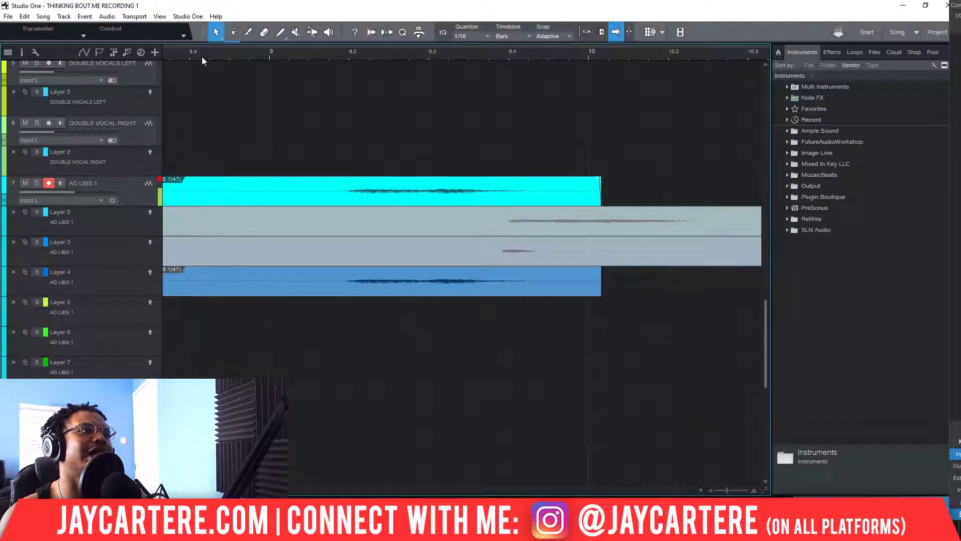
pyautogui.moveTo(230, 489); pyautogui.dragTo(222, 490)
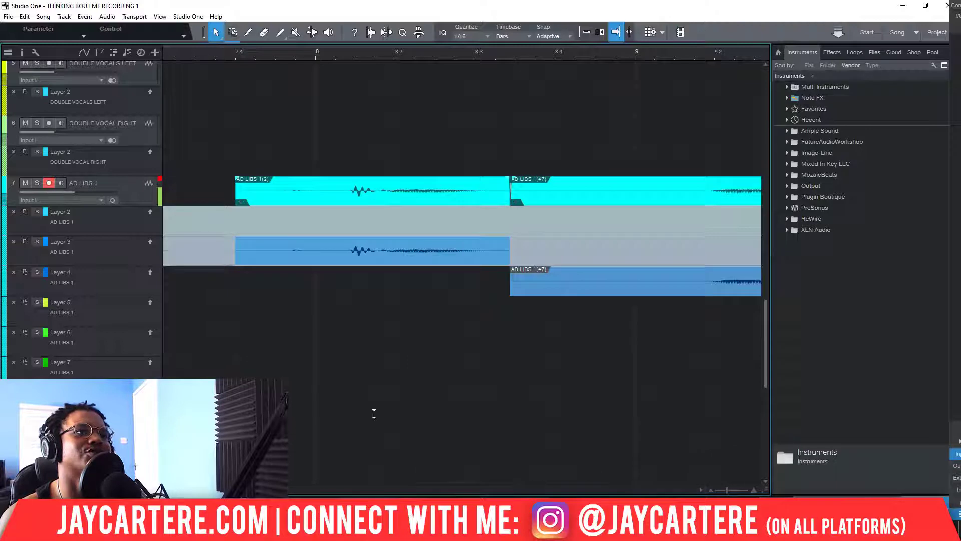
pyautogui.click(521, 189)
pyautogui.moveTo(513, 182); pyautogui.dragTo(534, 188)
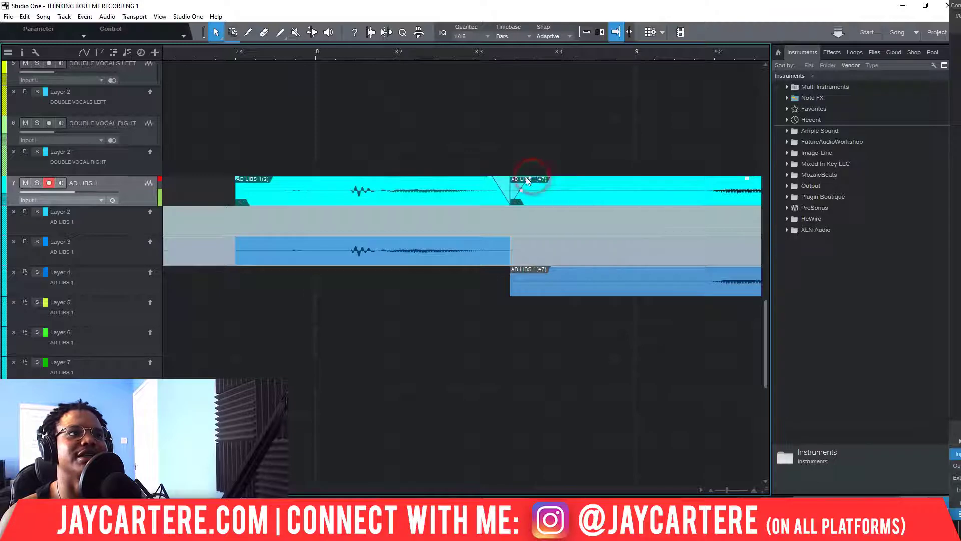
# - Cut the short end piece off the AD LIBS 1(2) clip to leave a small gap, and lengthen the fade-in of AD LIBS 1(47)
pyautogui.click(252, 34)
pyautogui.click(505, 186)
pyautogui.click(216, 32)
pyautogui.moveTo(508, 190); pyautogui.dragTo(545, 185)
pyautogui.click(548, 195)
# - Select the ambient guitar beat clip at the end of the track list and inspect its ending near bar 97
pyautogui.scroll(-1, 555, 277)
pyautogui.scroll(-2, 556, 277)
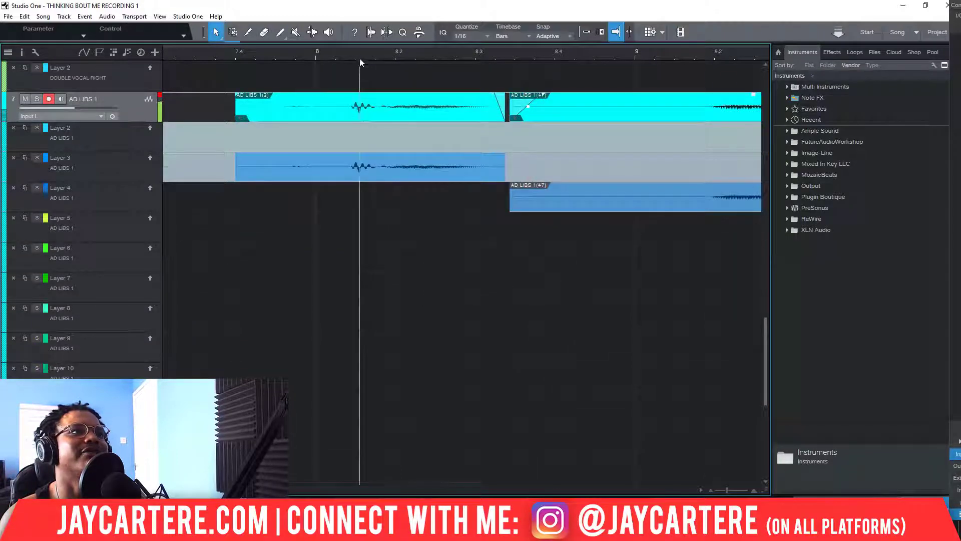
pyautogui.scroll(-10, 358, 54)
pyautogui.moveTo(765, 363); pyautogui.dragTo(776, 485)
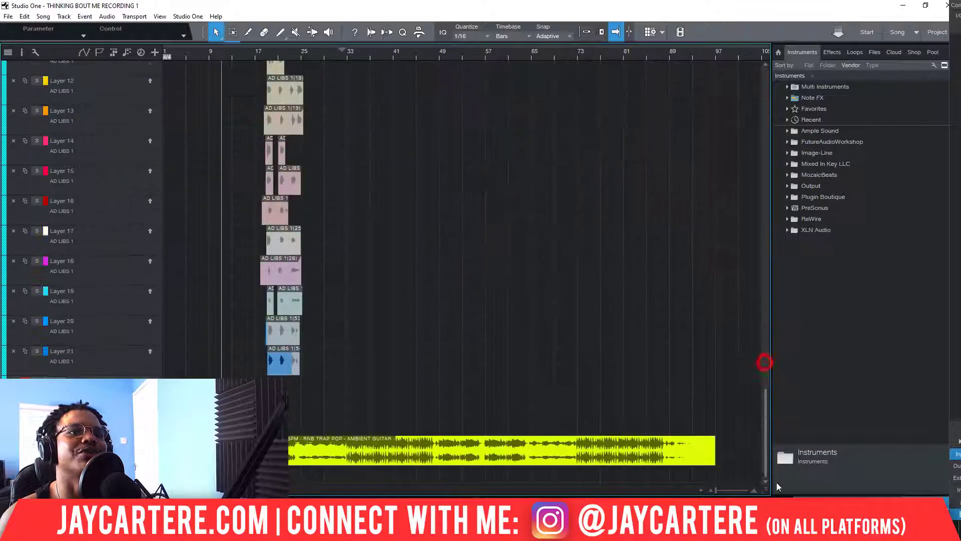
pyautogui.click(687, 439)
pyautogui.click(687, 440)
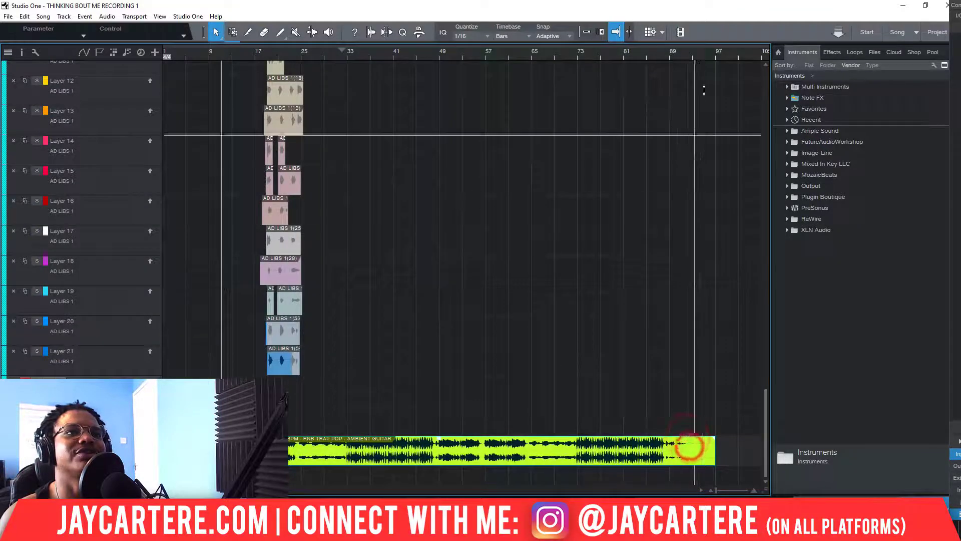
pyautogui.click(708, 55)
pyautogui.click(705, 54)
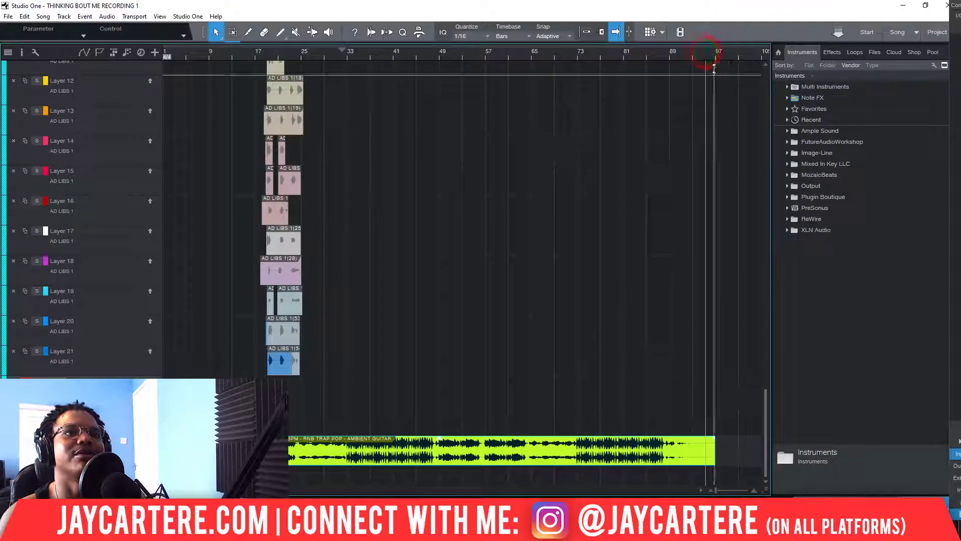
pyautogui.scroll(10, 714, 55)
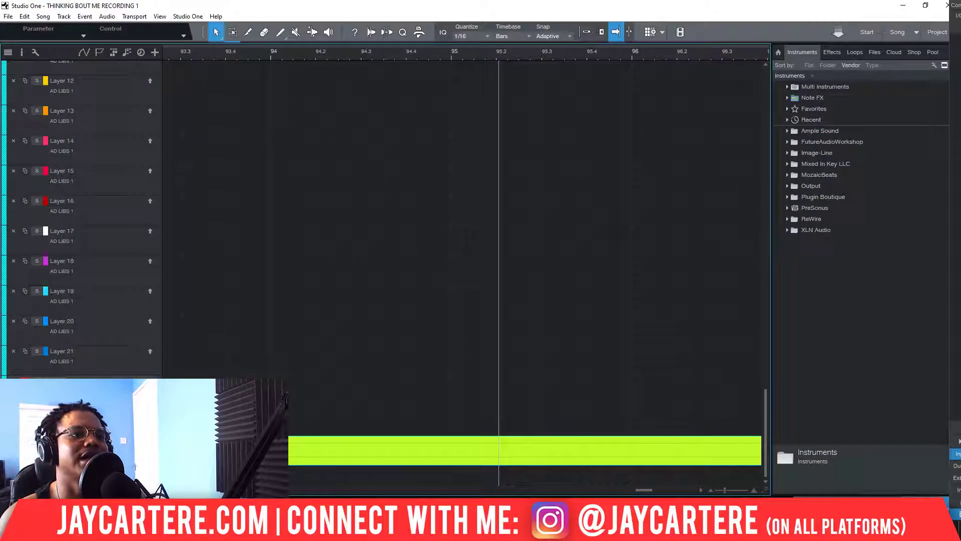
pyautogui.moveTo(644, 490); pyautogui.dragTo(651, 489)
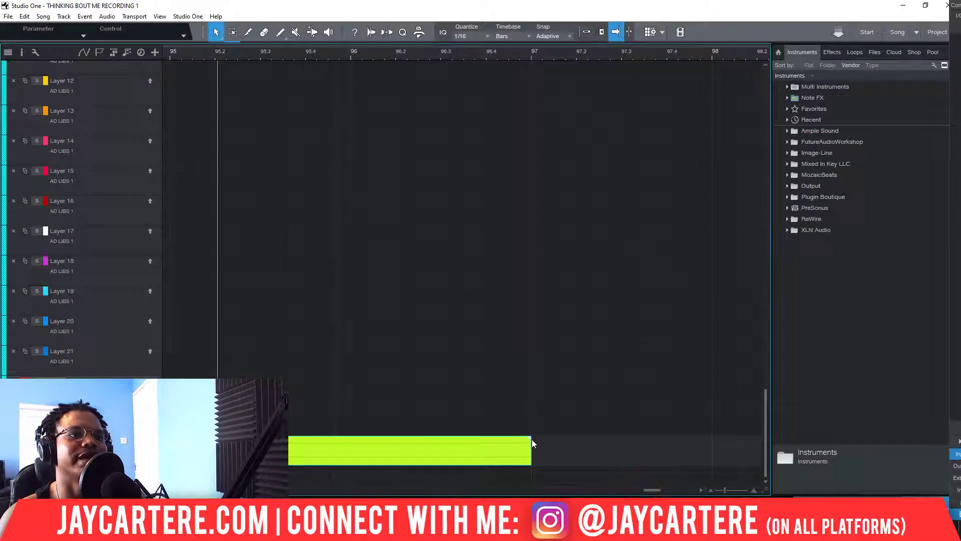
pyautogui.moveTo(530, 438)
pyautogui.mouseDown()
pyautogui.moveTo(419, 440)
pyautogui.moveTo(531, 440)
pyautogui.mouseUp()
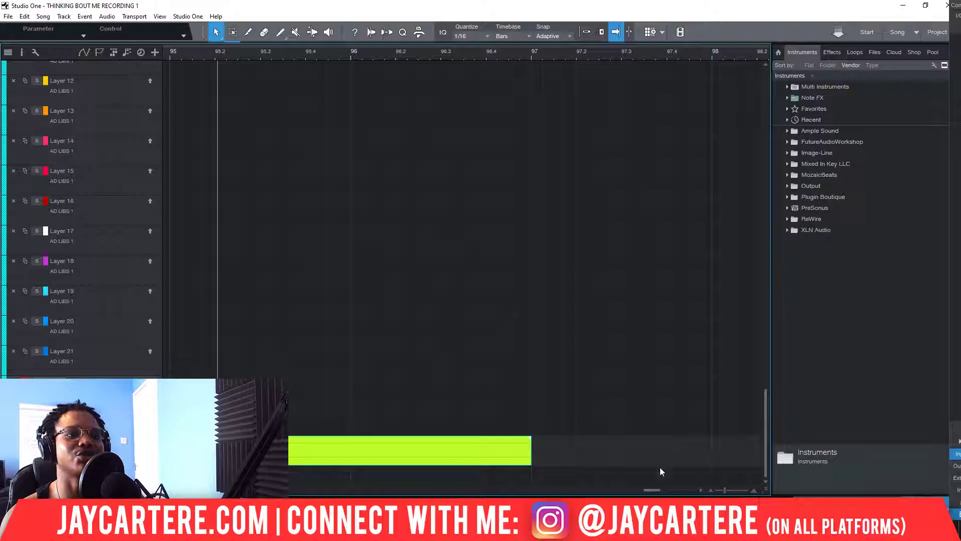
# - Return to the full-song view of the vocal takes, review the channels' inserts and sends in the mixer console, and move the console away again
pyautogui.moveTo(725, 491); pyautogui.dragTo(713, 491)
pyautogui.moveTo(766, 399); pyautogui.dragTo(743, 58)
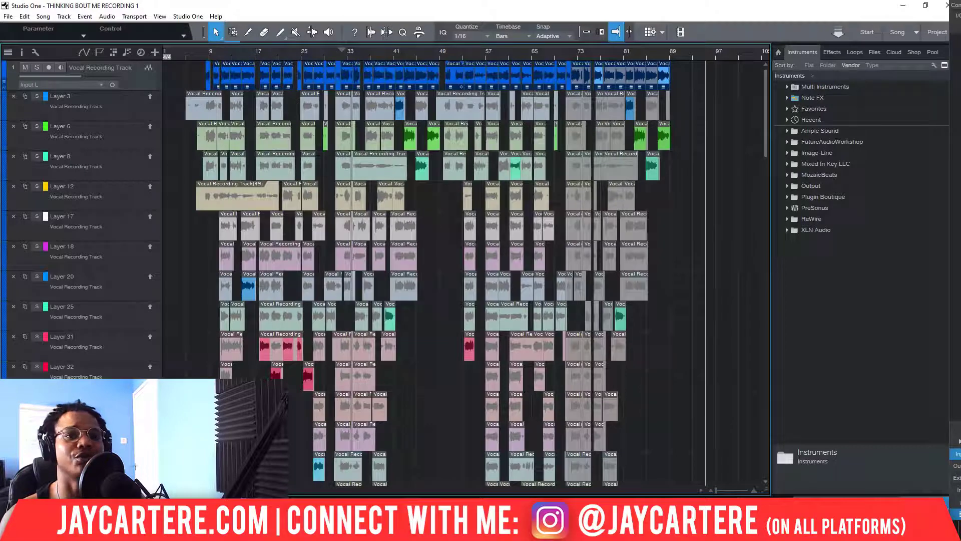
pyautogui.moveTo(960, 4); pyautogui.dragTo(423, 4)
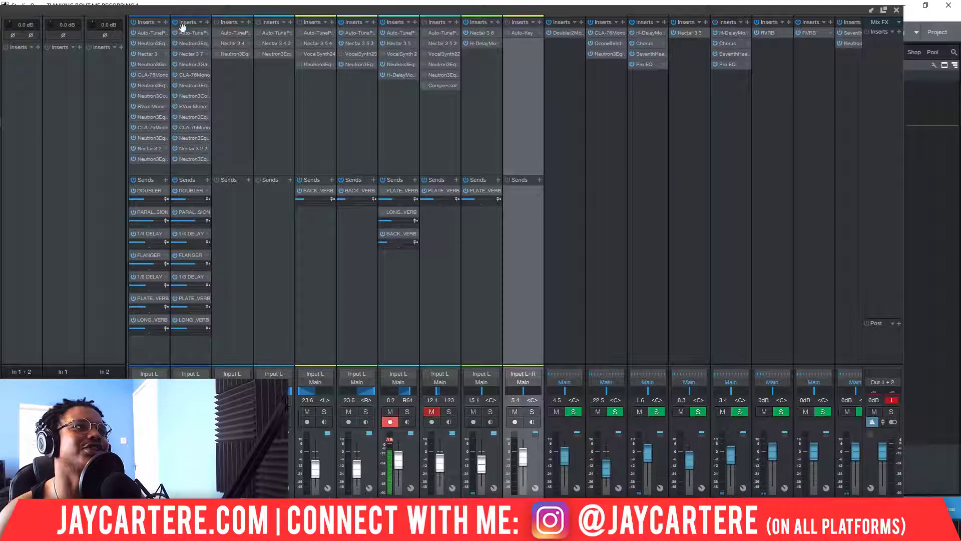
pyautogui.moveTo(166, 14); pyautogui.dragTo(960, 5)
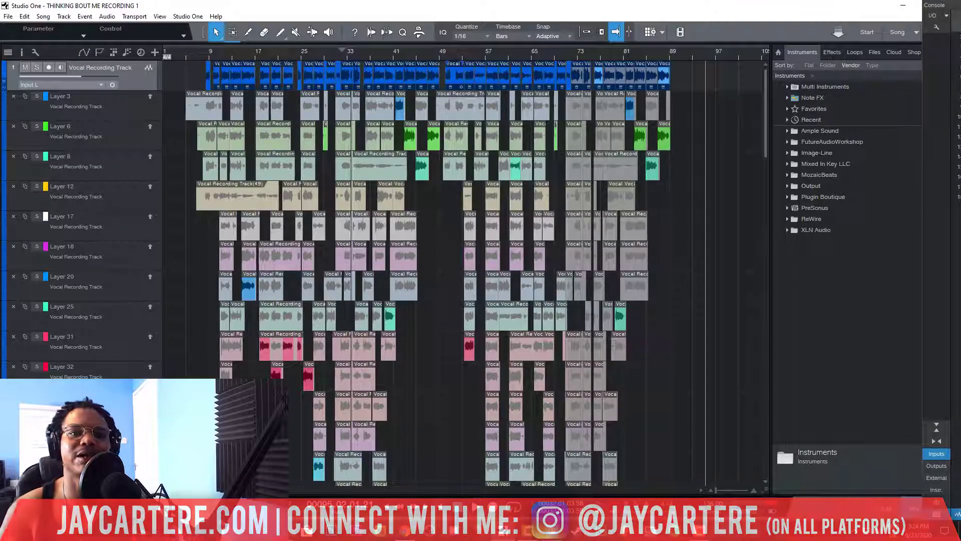